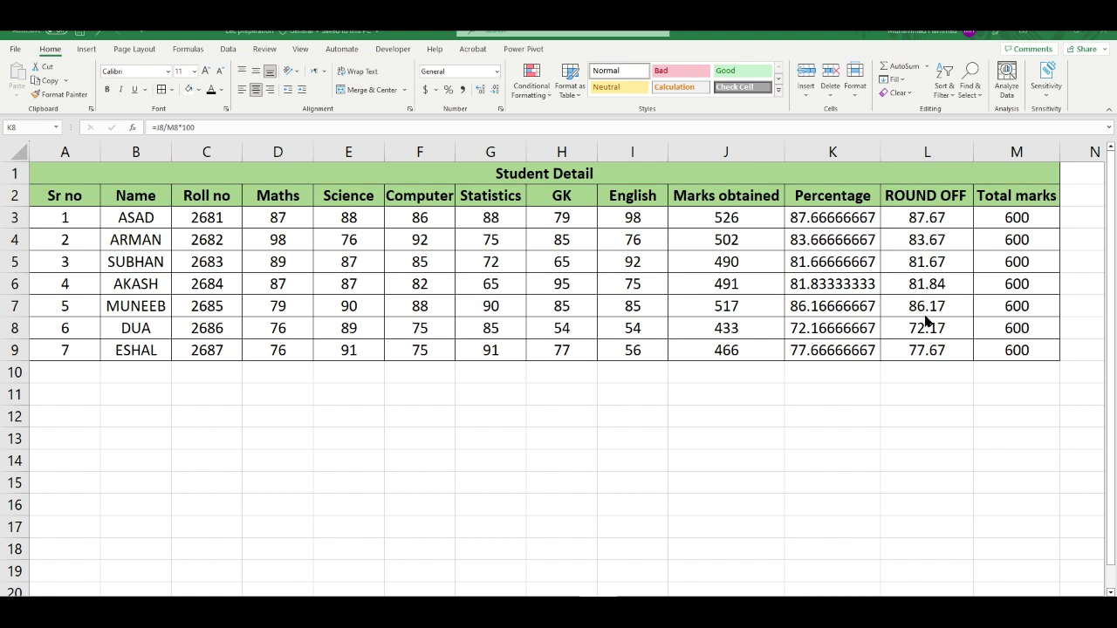
Fill DUA's rounded percentage cell L8 (72.17) with light orange
{"action": "left_click", "coordinate": [449, 56]}
{"action": "left_click", "coordinate": [925, 325]}
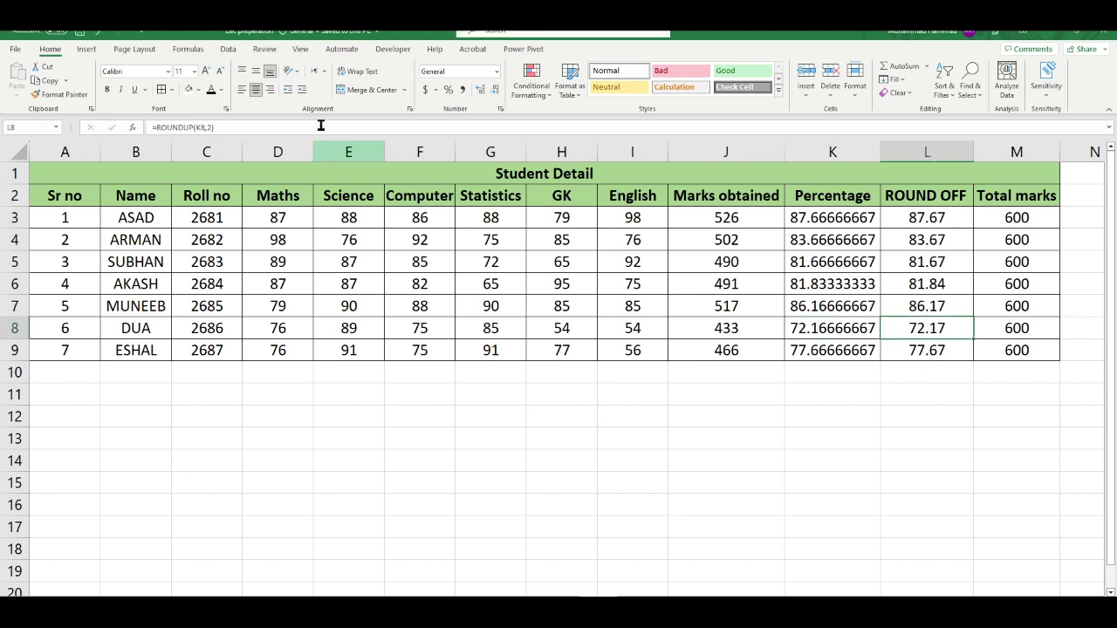
{"action": "left_click", "coordinate": [86, 49]}
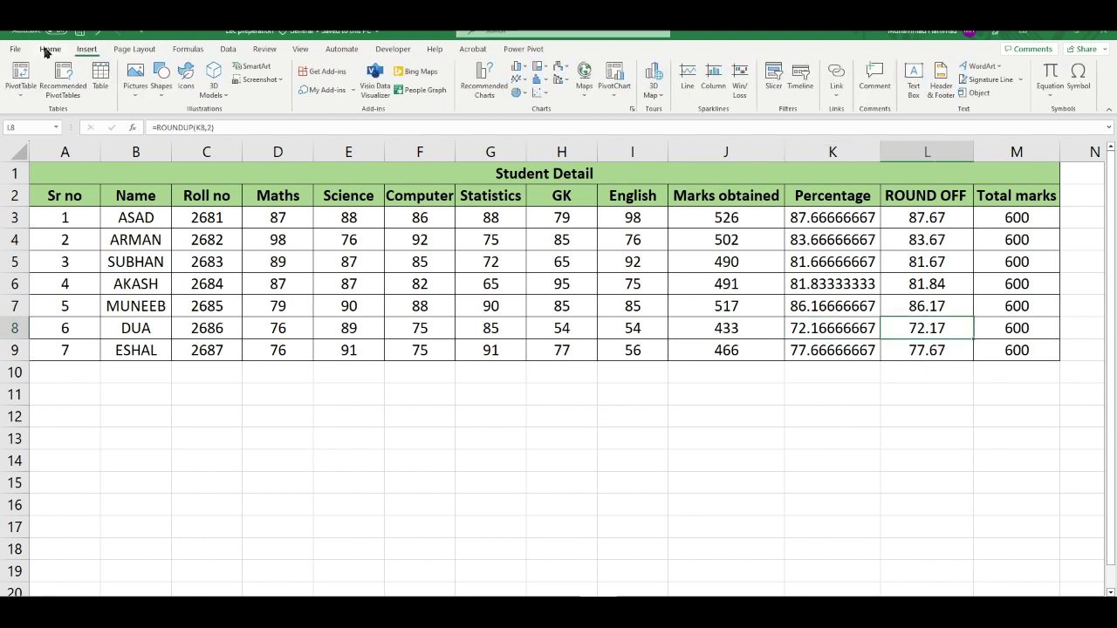
{"action": "left_click", "coordinate": [49, 49]}
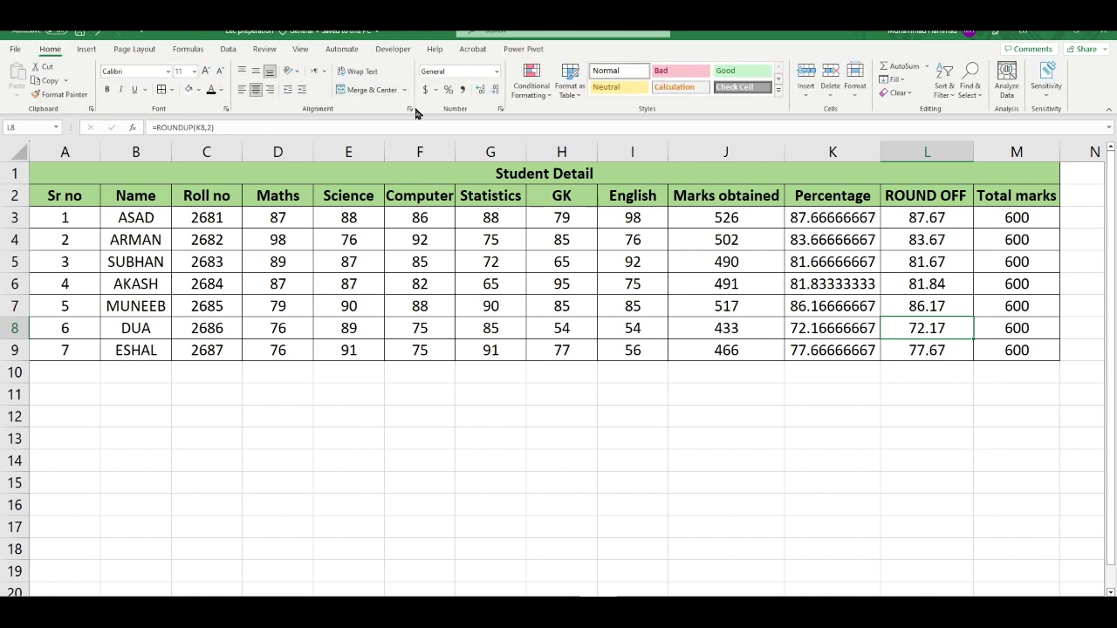
{"action": "left_click", "coordinate": [194, 92]}
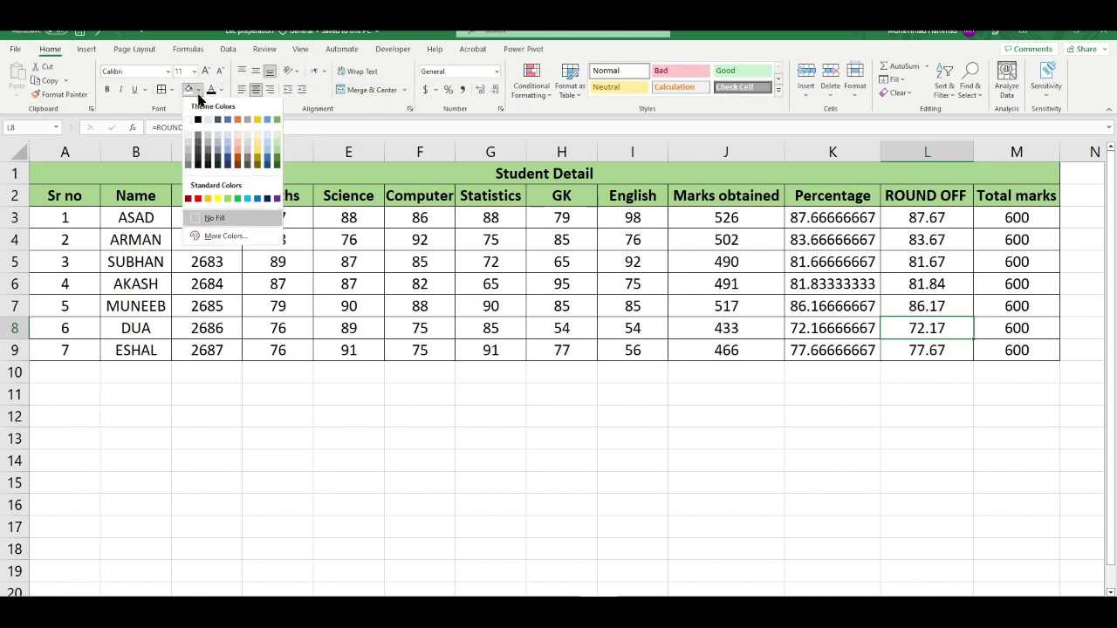
{"action": "left_click", "coordinate": [241, 151]}
{"action": "left_click", "coordinate": [833, 394]}
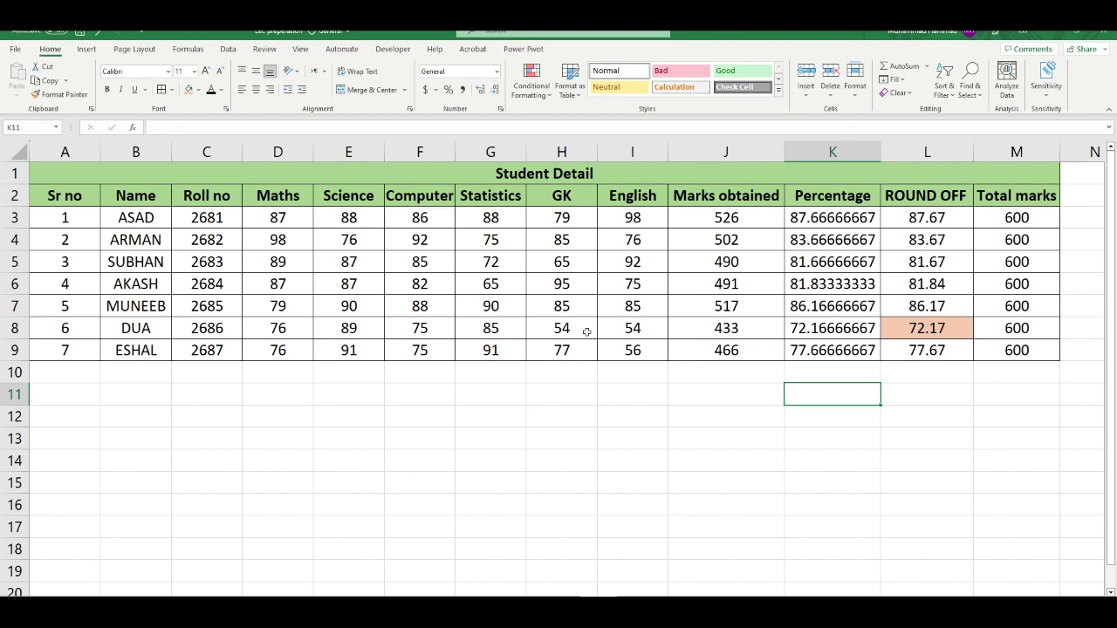
Delete DUA's GK score of 54 from H8, leaving the cell empty
{"action": "left_click", "coordinate": [584, 329]}
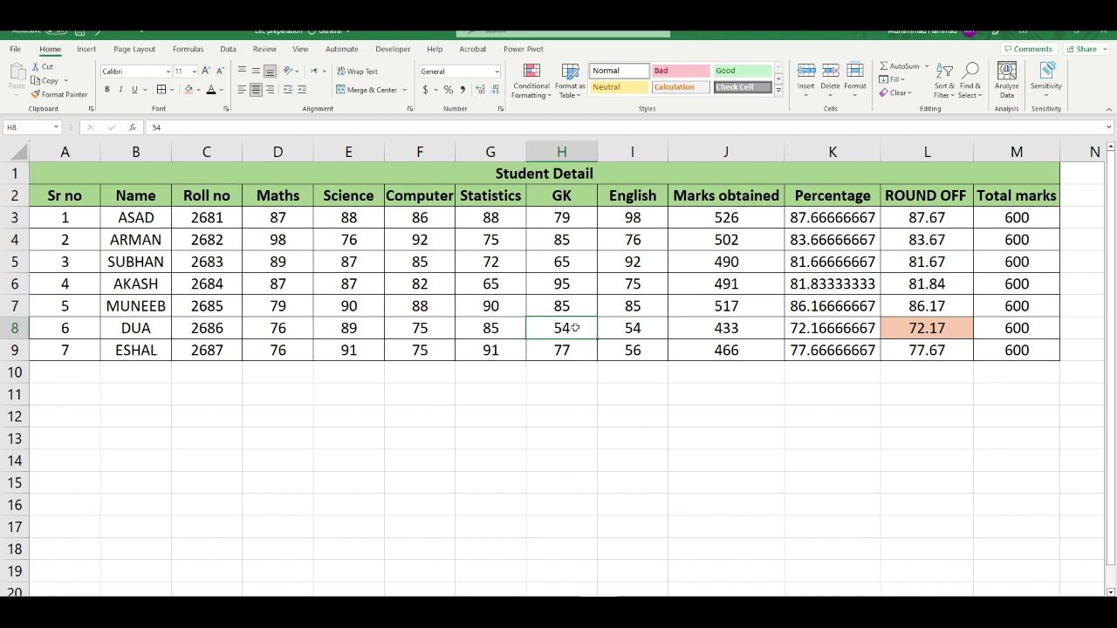
{"action": "key", "text": "BackSpace"}
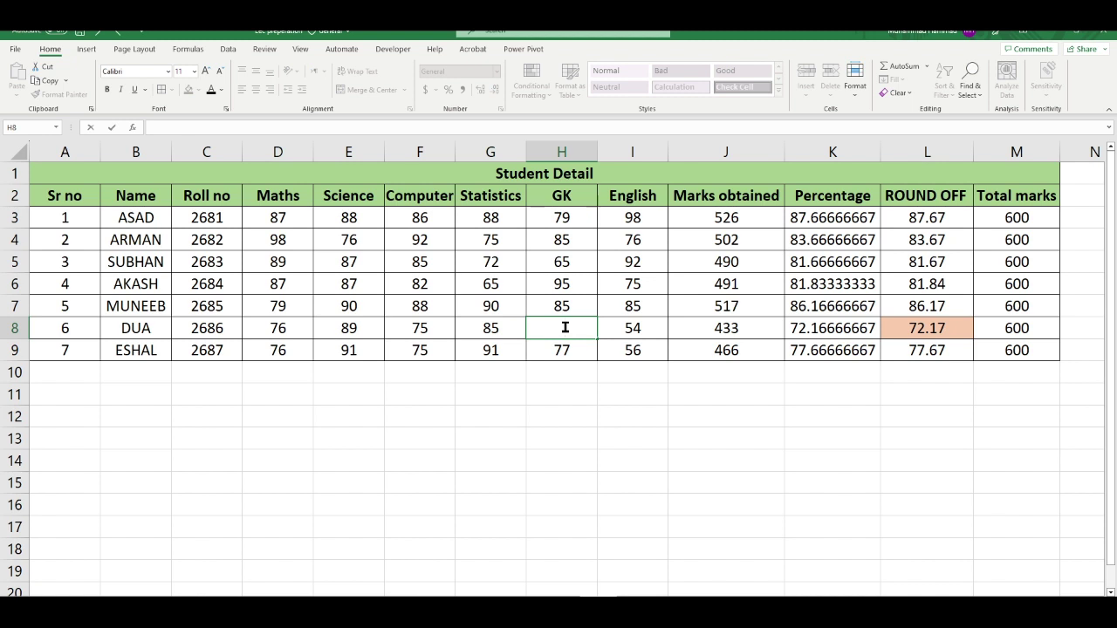
{"action": "left_click", "coordinate": [629, 440]}
{"action": "left_click", "coordinate": [547, 324]}
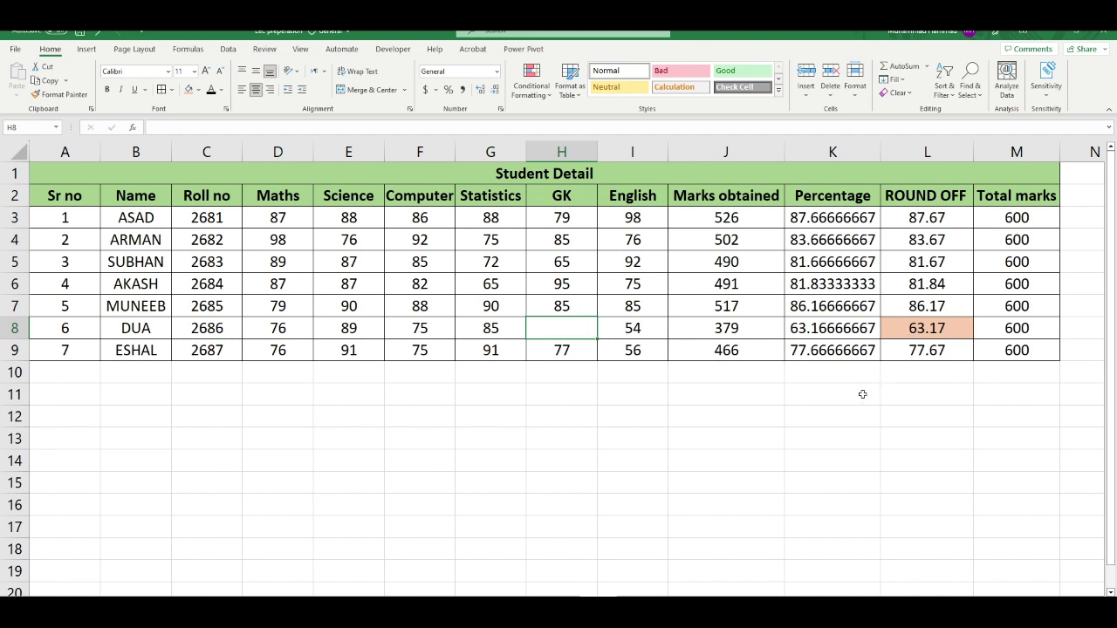
Run Goal Seek setting L8 to 75 by changing H8
{"action": "left_click", "coordinate": [230, 51]}
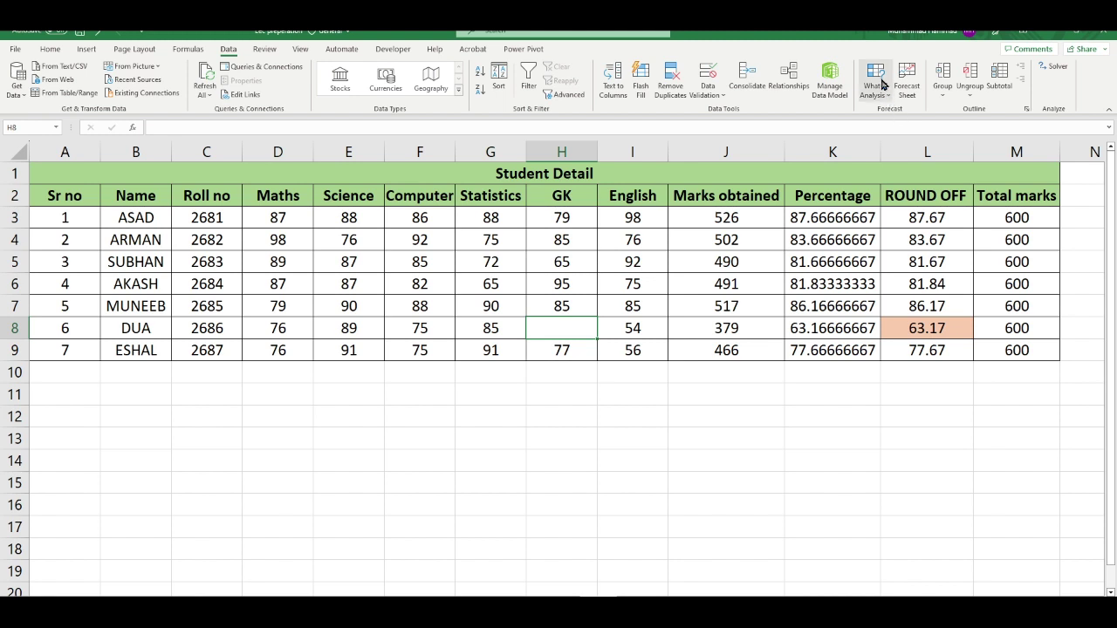
{"action": "left_click", "coordinate": [883, 84]}
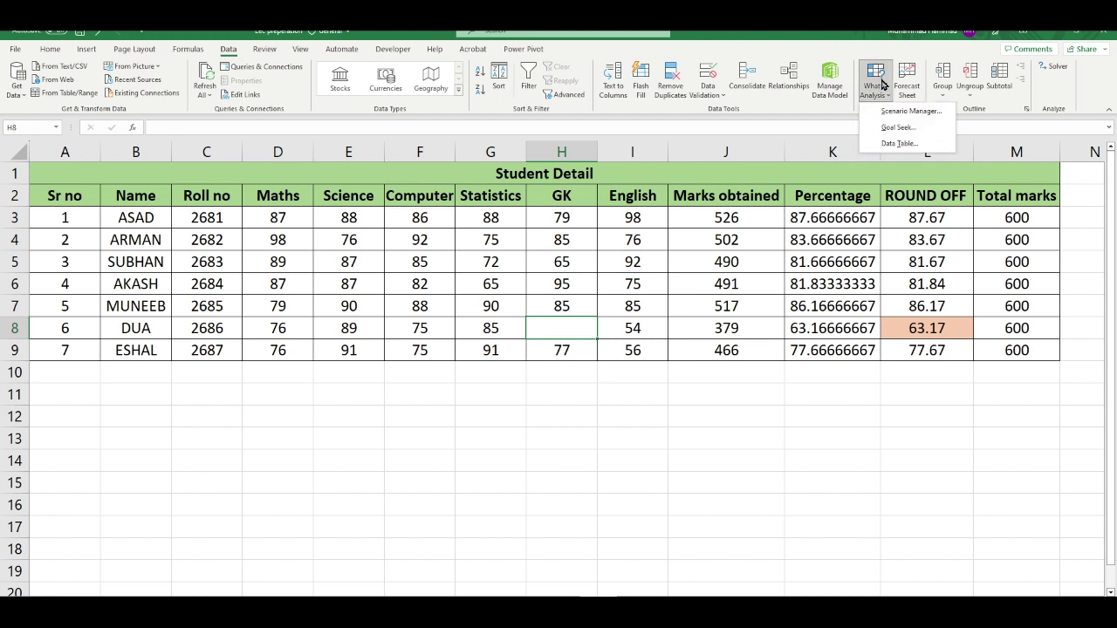
{"action": "left_click", "coordinate": [899, 127]}
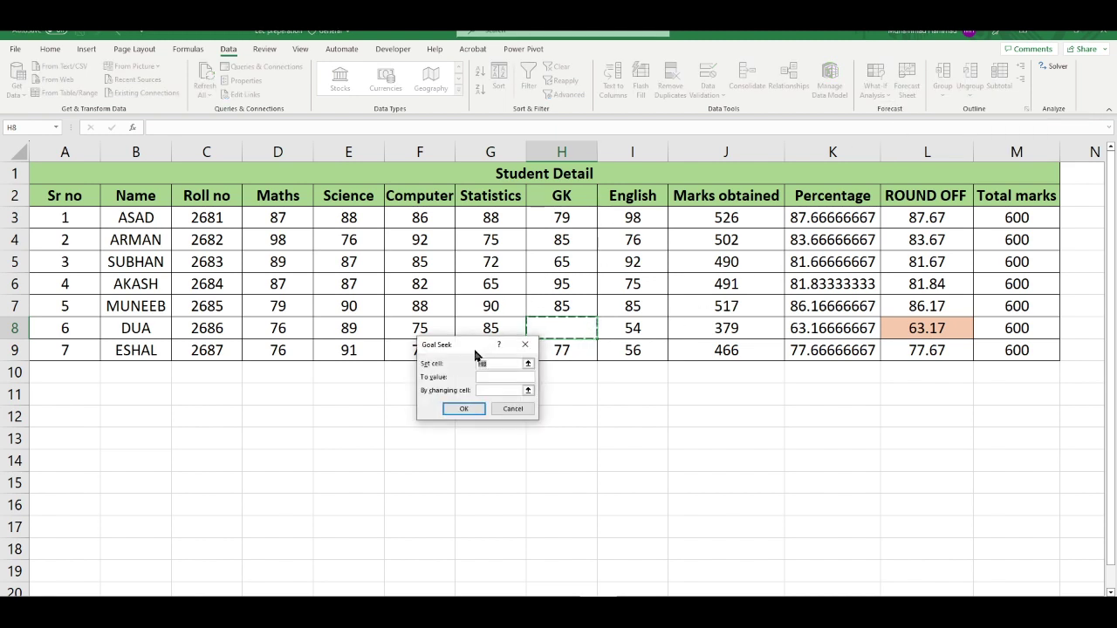
{"action": "left_click_drag", "start_coordinate": [478, 349], "coordinate": [494, 238]}
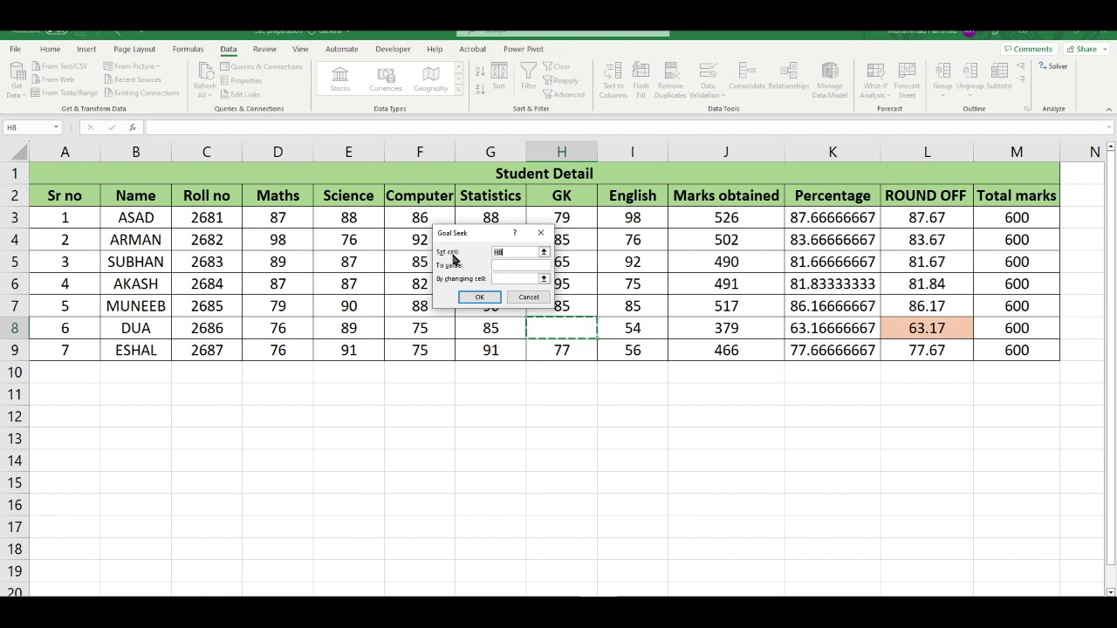
{"action": "left_click", "coordinate": [916, 328]}
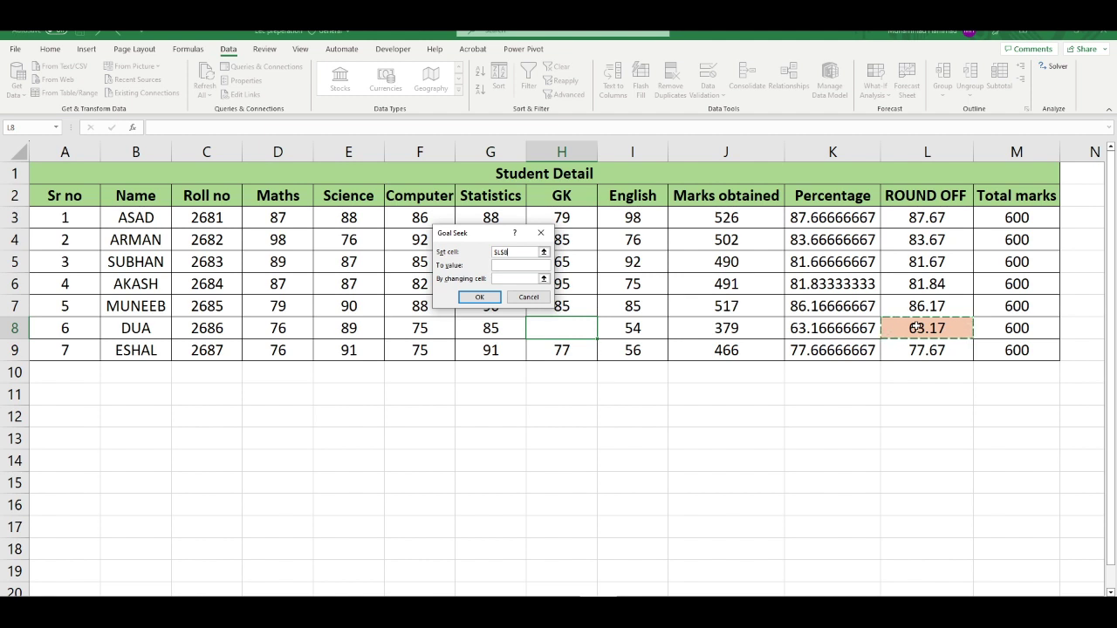
{"action": "left_click", "coordinate": [513, 266]}
{"action": "type", "text": "7"}
{"action": "type", "text": "5"}
{"action": "left_click", "coordinate": [511, 279]}
{"action": "left_click", "coordinate": [566, 327]}
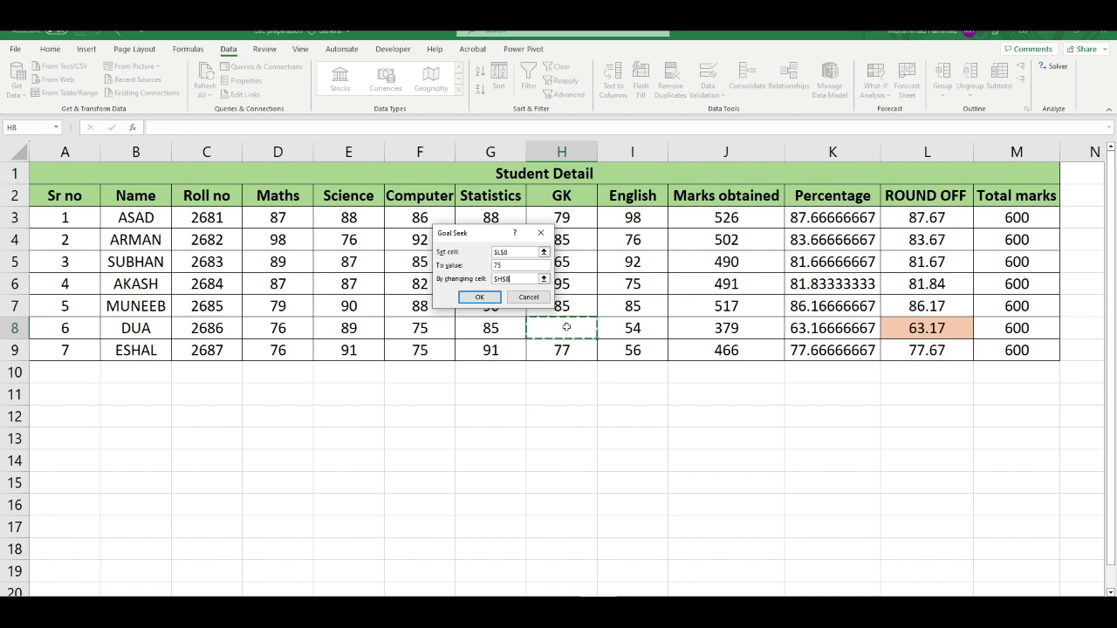
{"action": "left_click", "coordinate": [479, 297]}
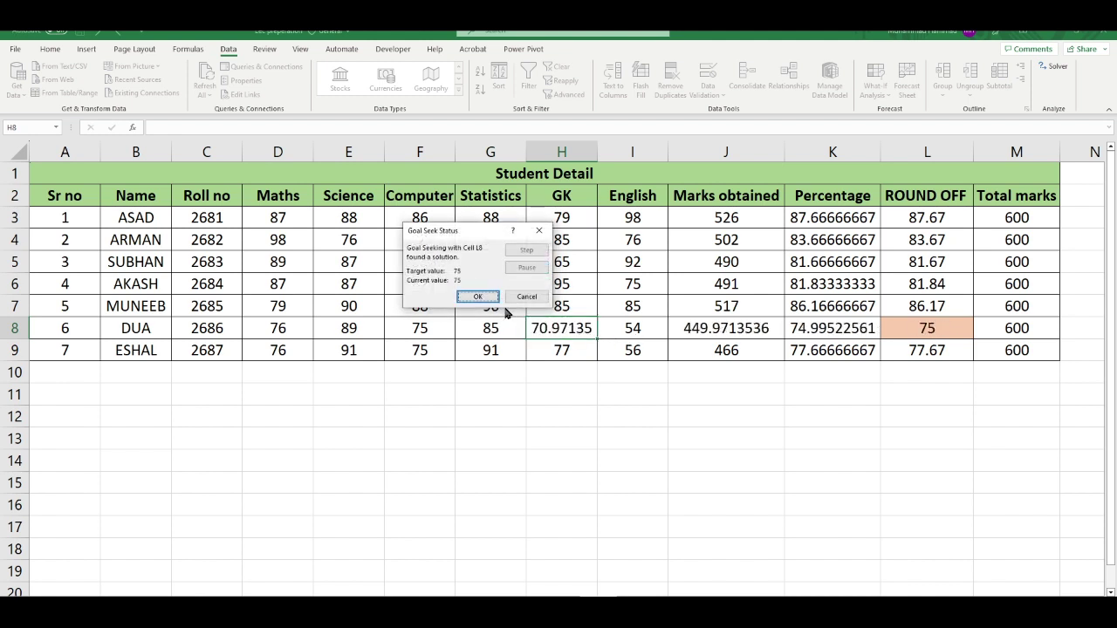
Keep the Goal Seek solution of GK 70.97135, with the rounded percentage at 75
{"action": "left_click", "coordinate": [477, 297]}
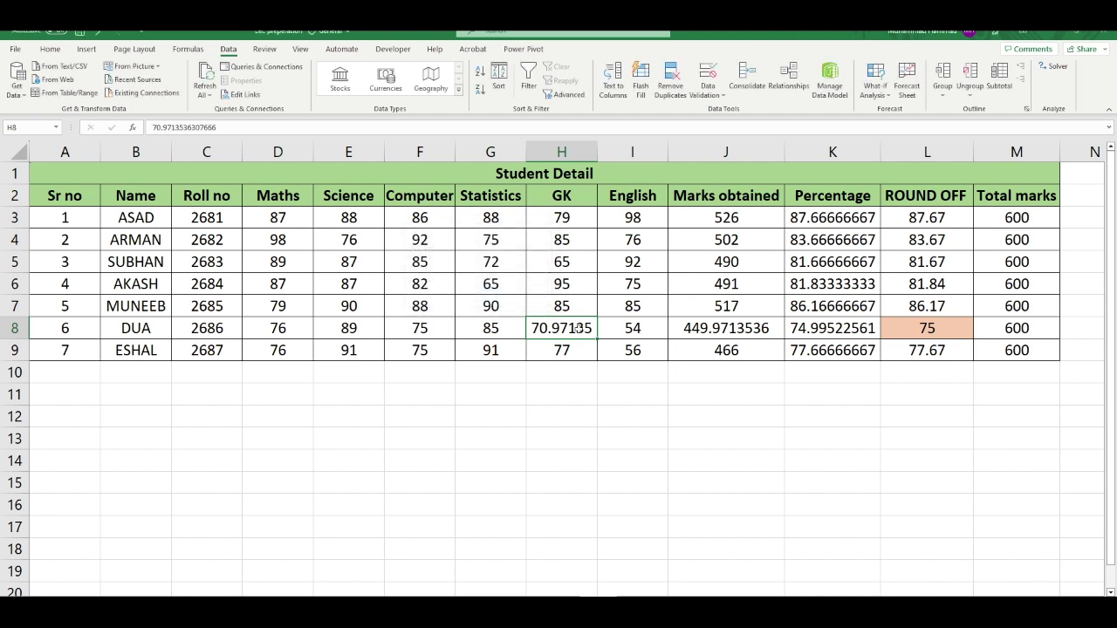